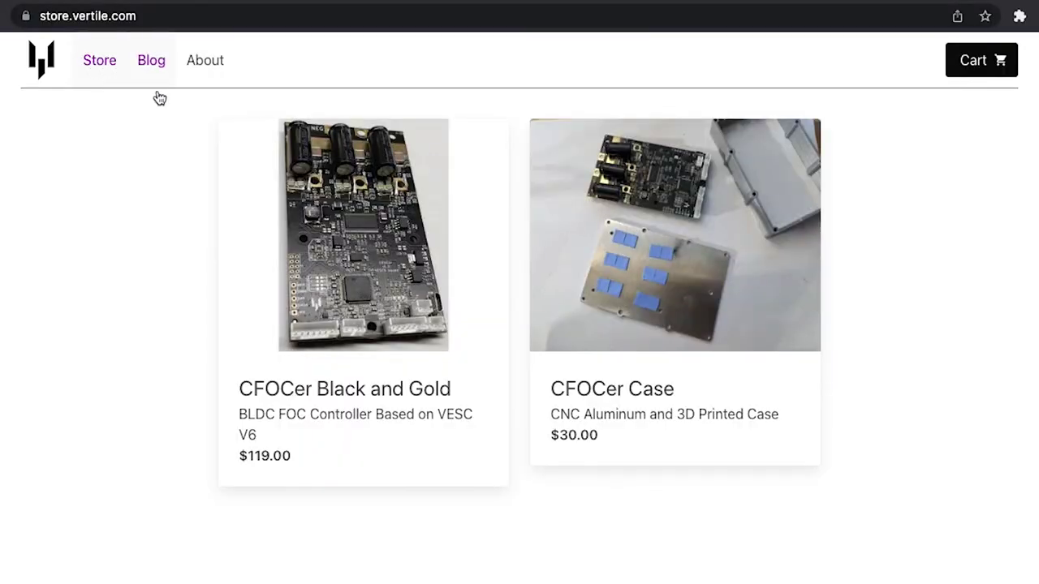
Open the CFOCer Black and Gold product page and browse through its product photos
left_click(250, 221)
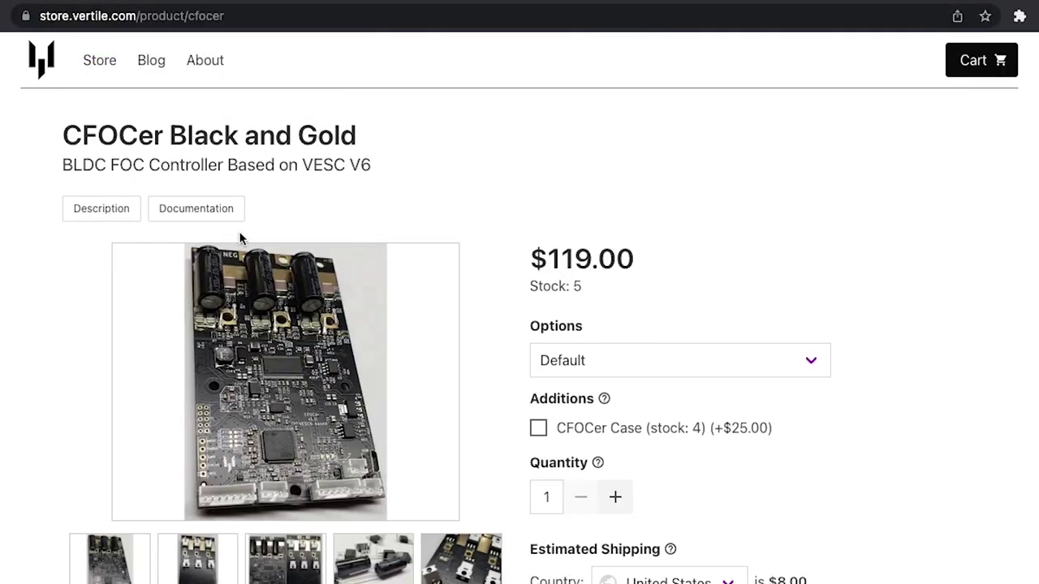
left_click(194, 572)
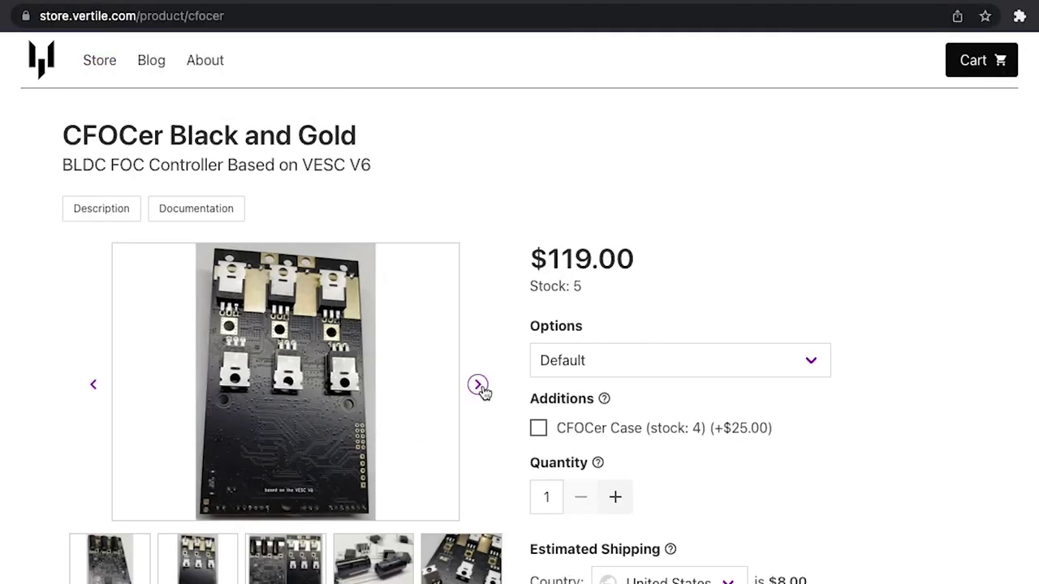
left_click(479, 386)
left_click(479, 386)
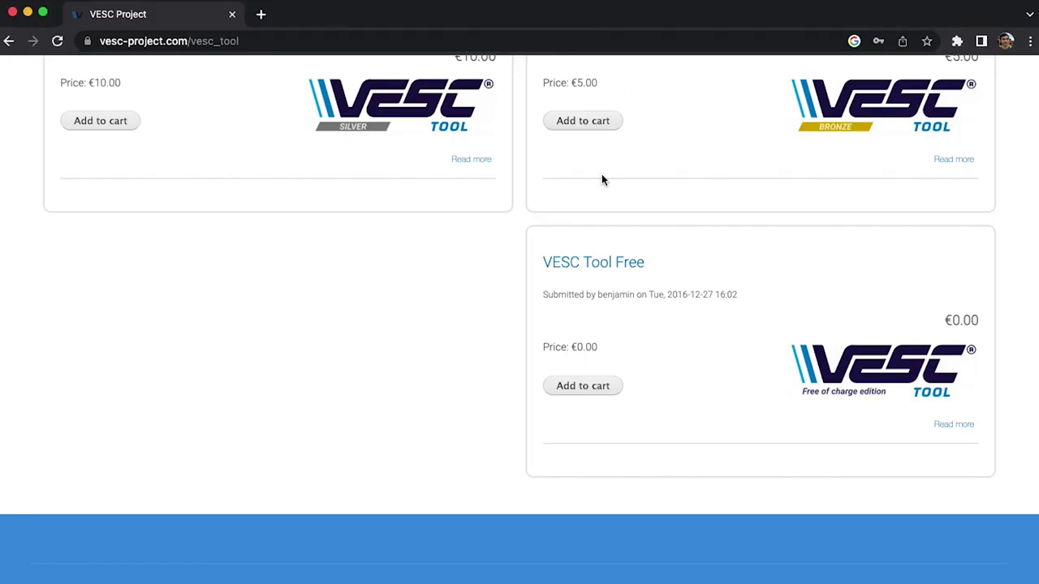
Add the free €0.00 VESC Tool edition to the cart and go to the cart
left_click(583, 387)
left_click(836, 74)
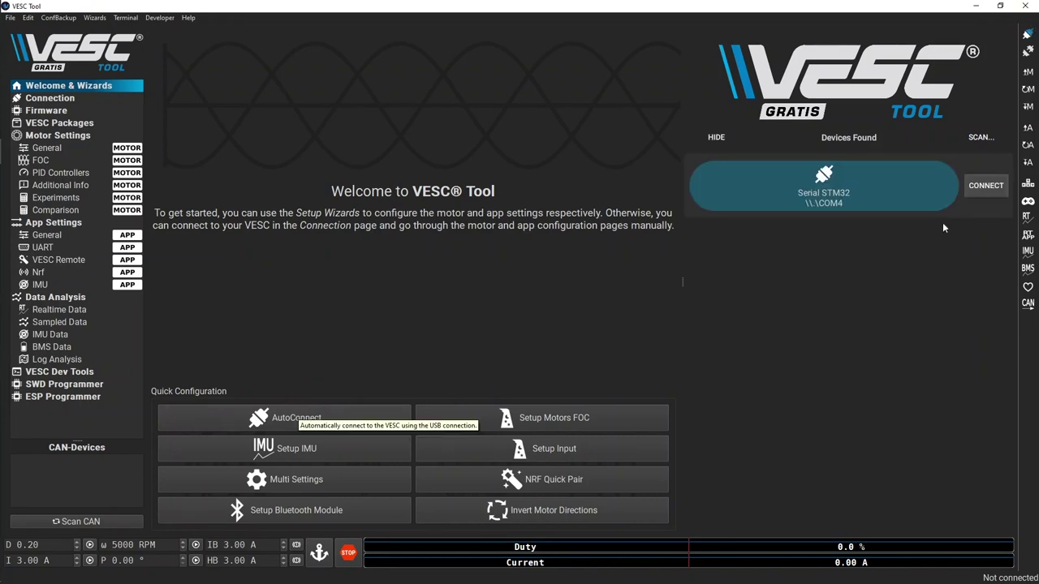
Connect to the Serial STM32 device on COM4 and dismiss the motor configuration error
left_click(987, 189)
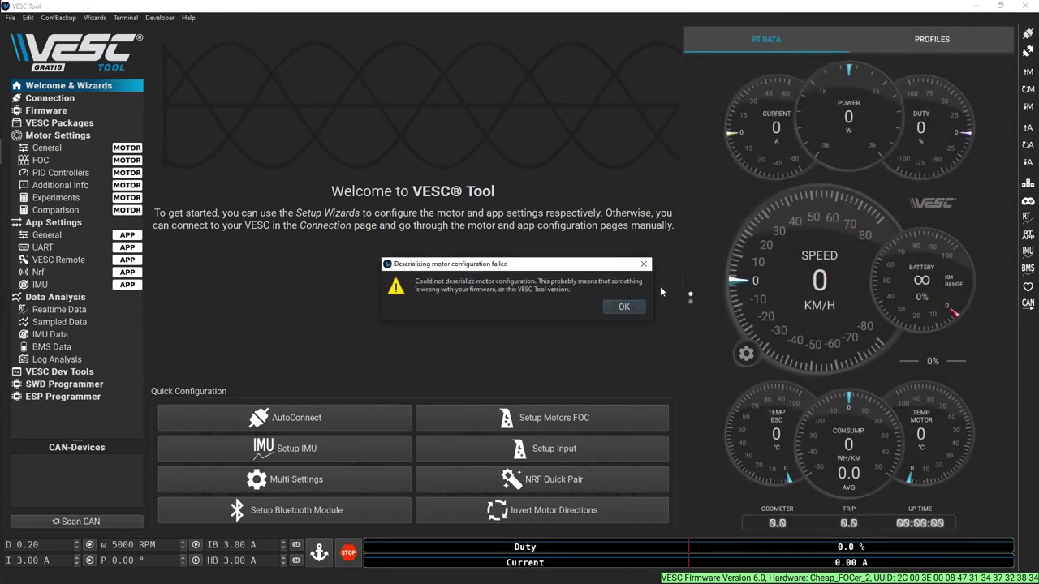
left_click(623, 308)
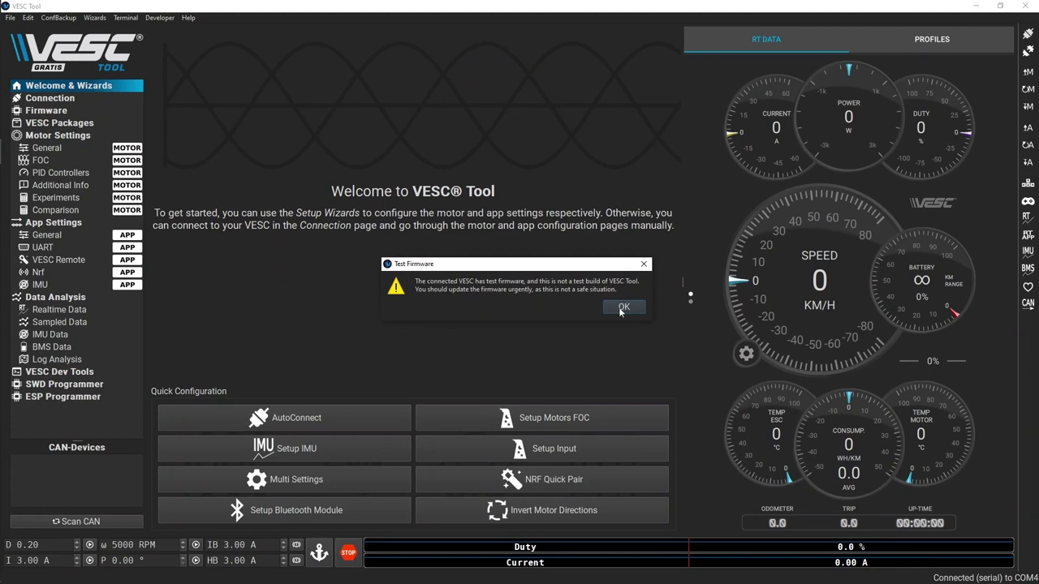
Flash VESC_default.bin onto the Cheap_FOCer_2, accepting that settings are erased
left_click(622, 309)
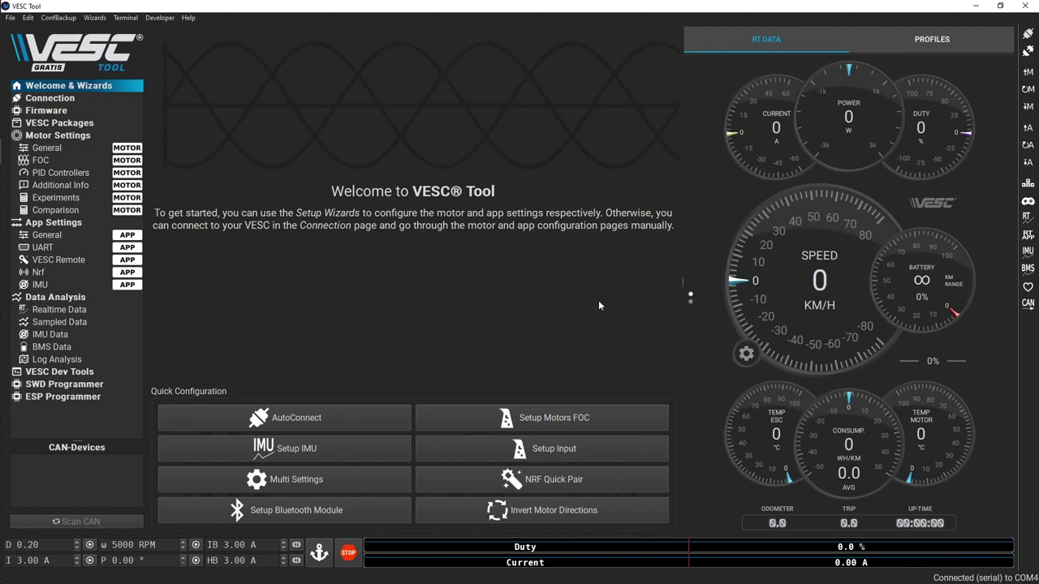
left_click(59, 112)
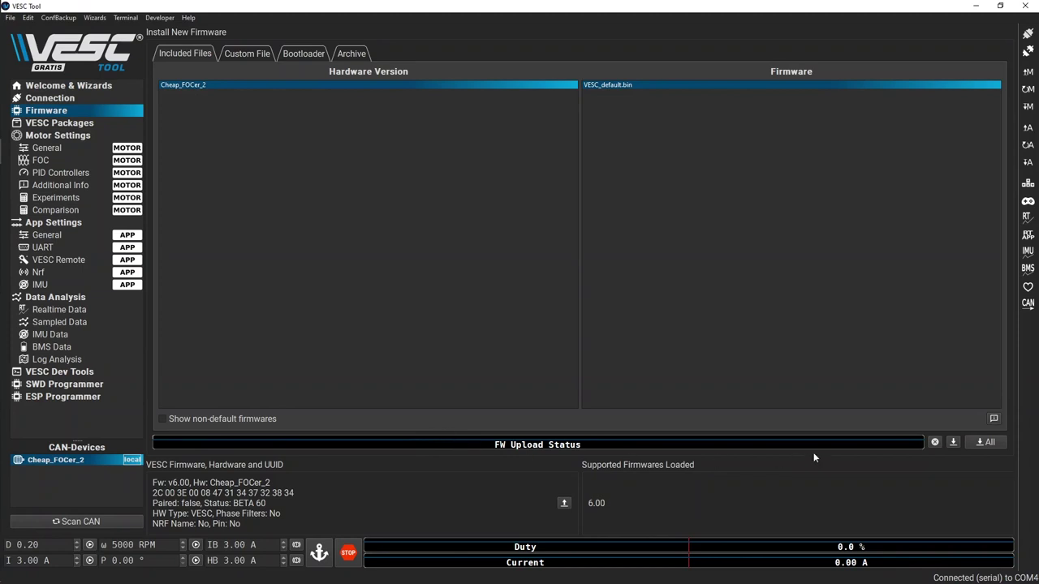
left_click(955, 443)
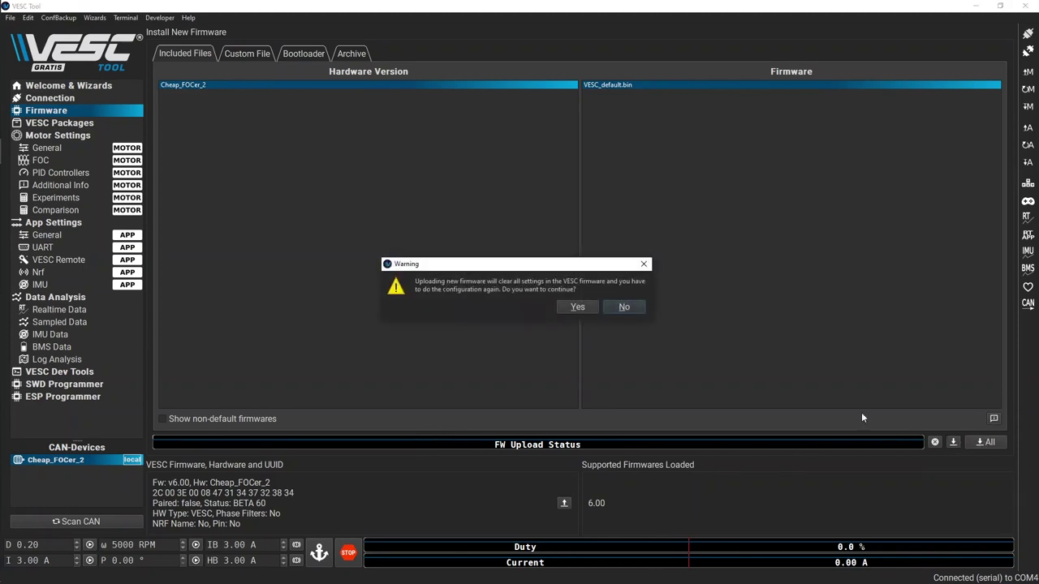
left_click(576, 309)
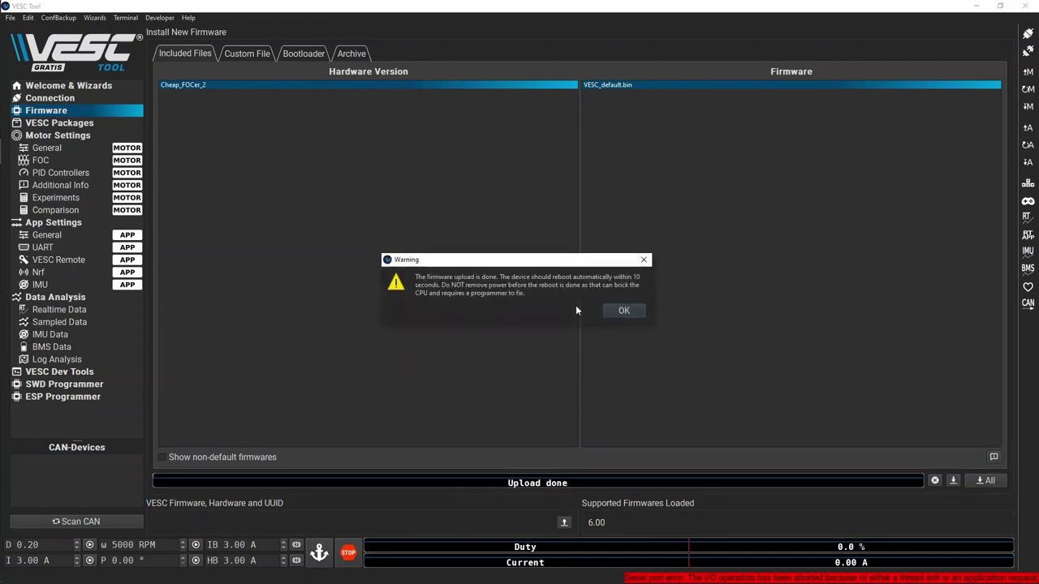
key("Return")
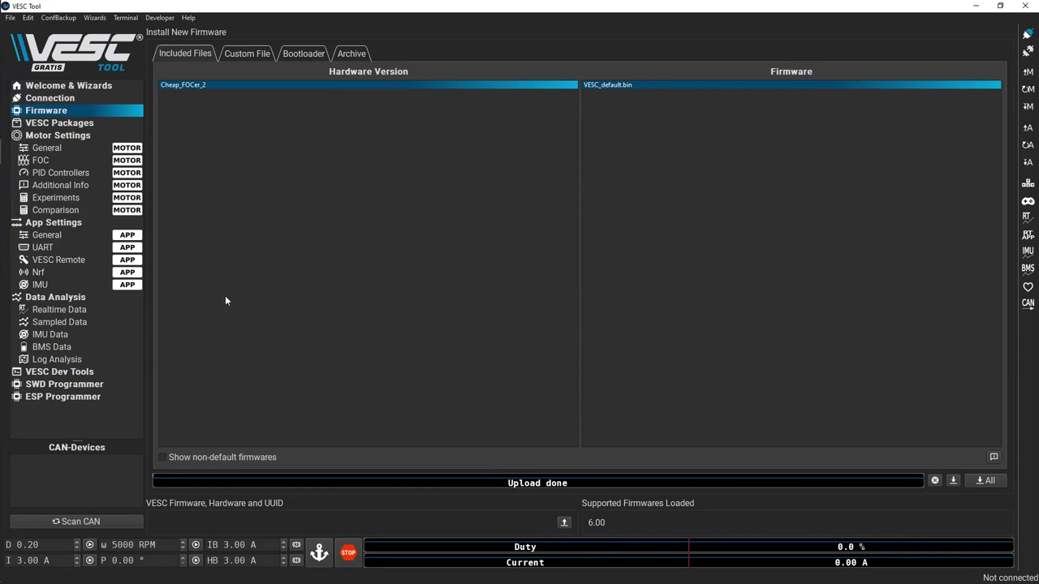
Reconnect to the VESC on COM4 from Welcome & Wizards and launch Setup Motors FOC
left_click(89, 88)
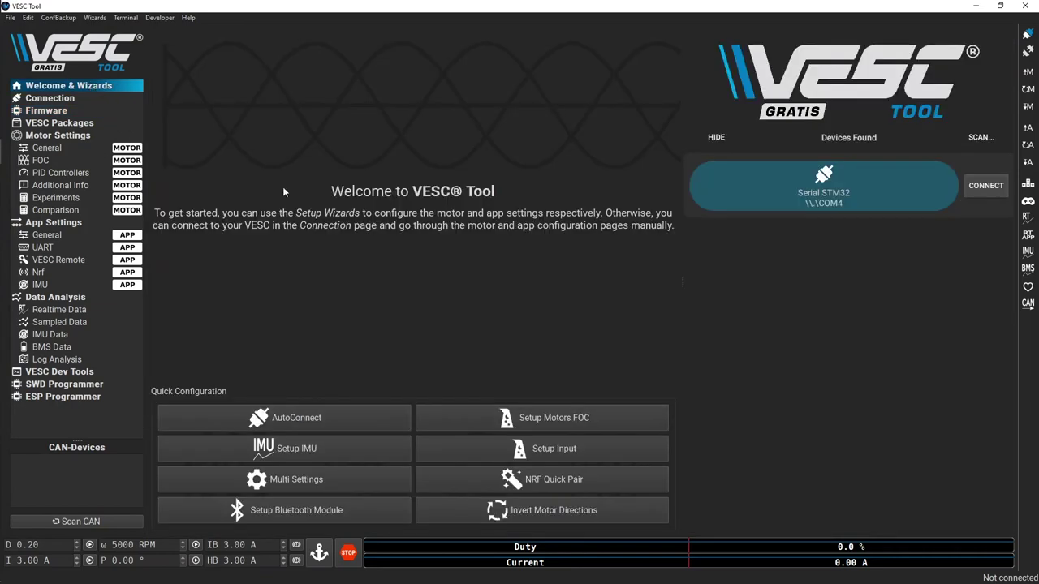
left_click(968, 189)
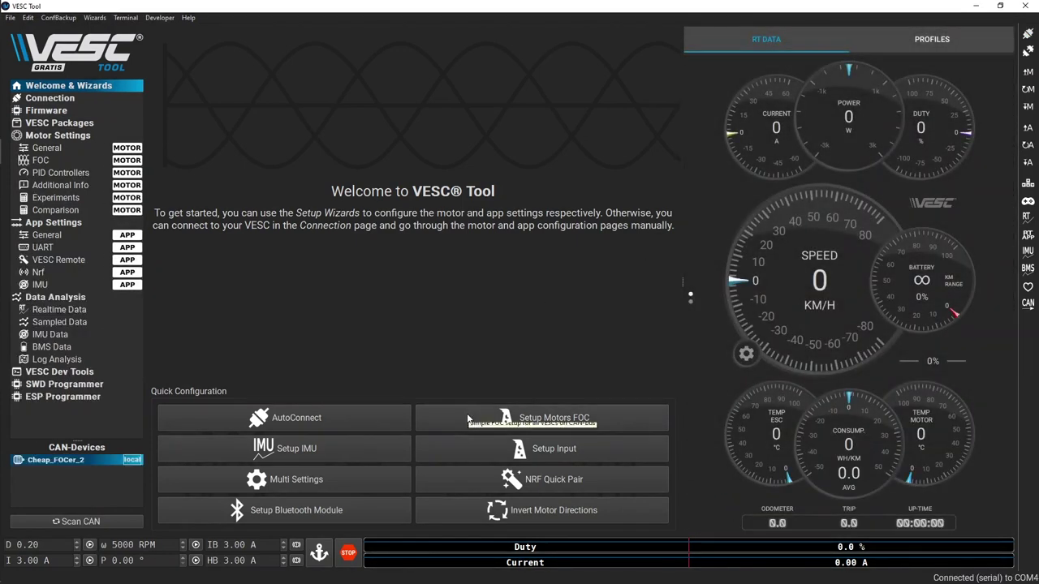
left_click(468, 418)
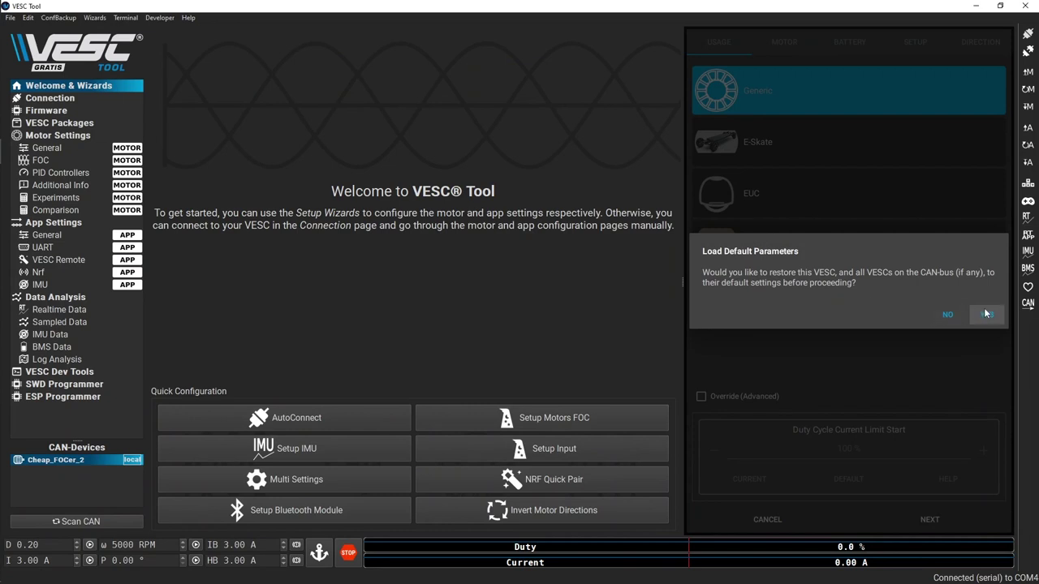
Load default parameters, keep Generic usage, and confirm a Medium Outrunner (~750 g) motor
left_click(985, 315)
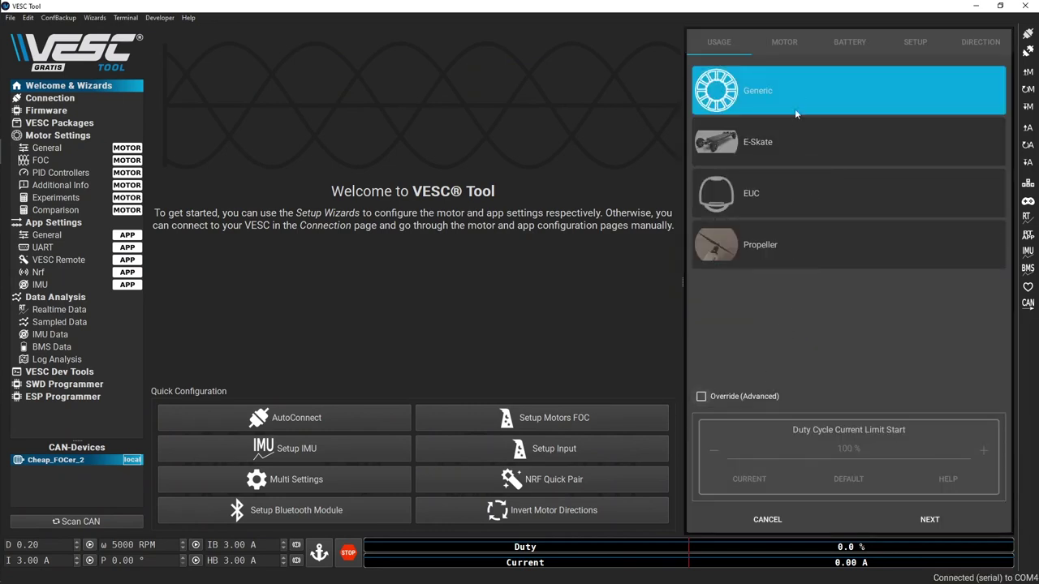
left_click(786, 45)
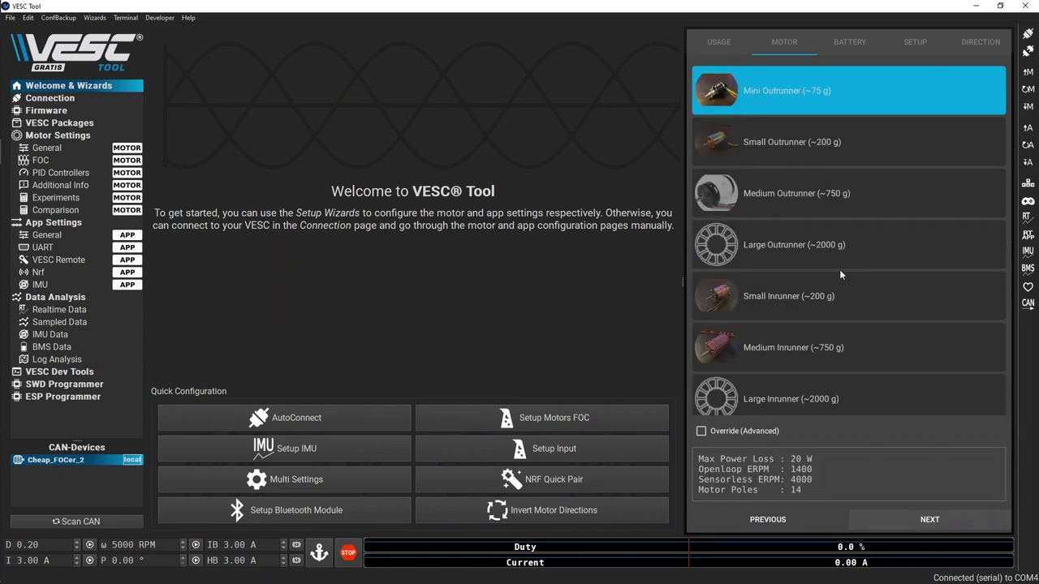
left_click(809, 199)
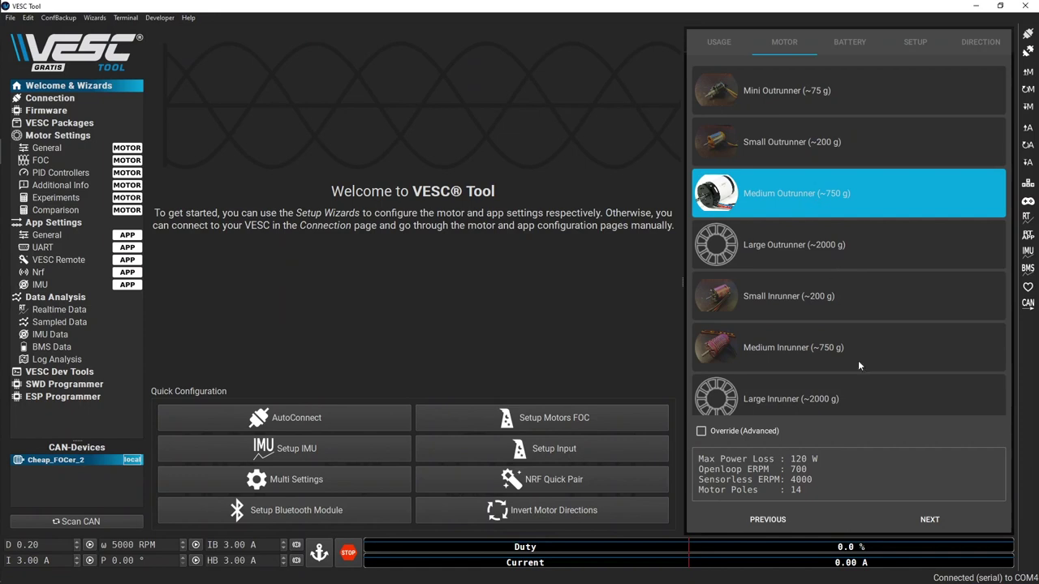
left_click(907, 526)
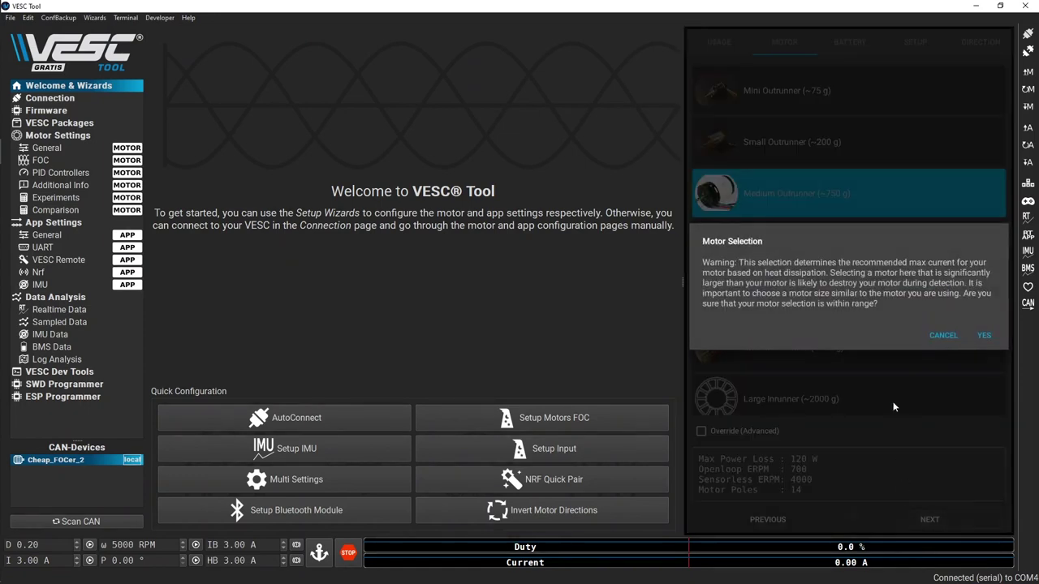
left_click(980, 334)
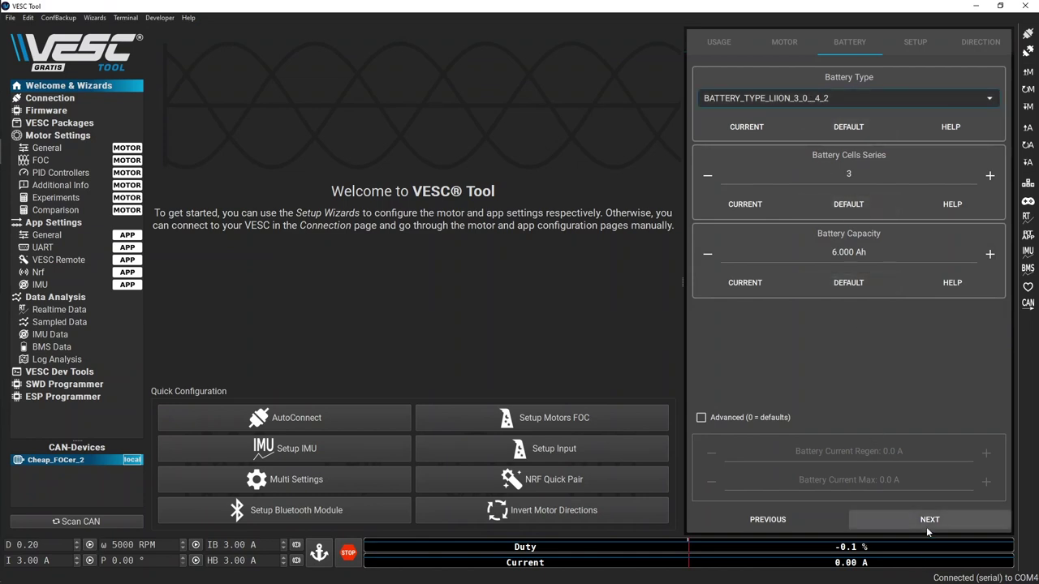
Accept the Li-ion 3-cell 6.000 Ah battery settings and run detection without CAN motors
left_click(927, 521)
left_click(984, 340)
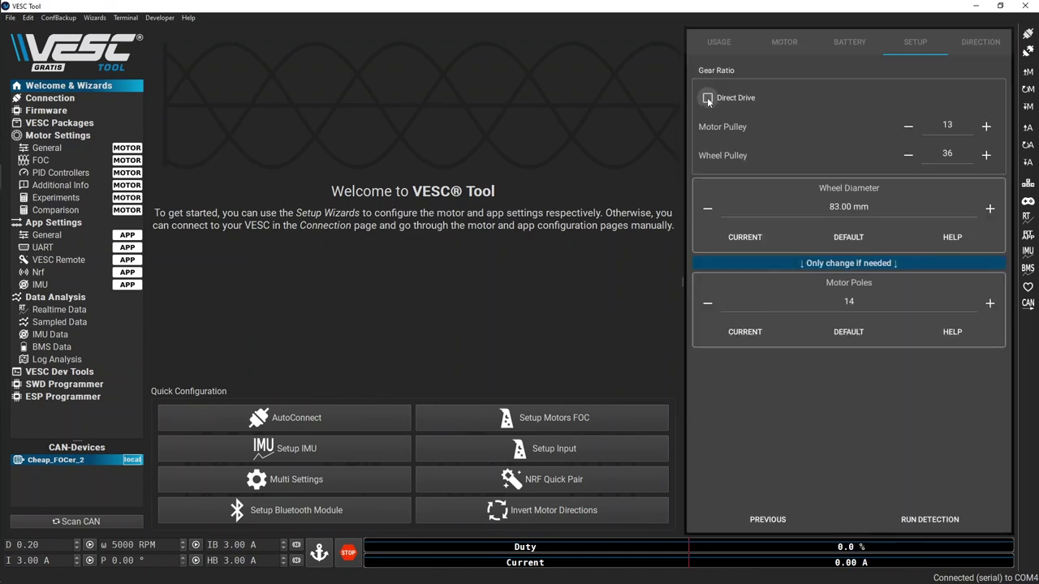
left_click(923, 520)
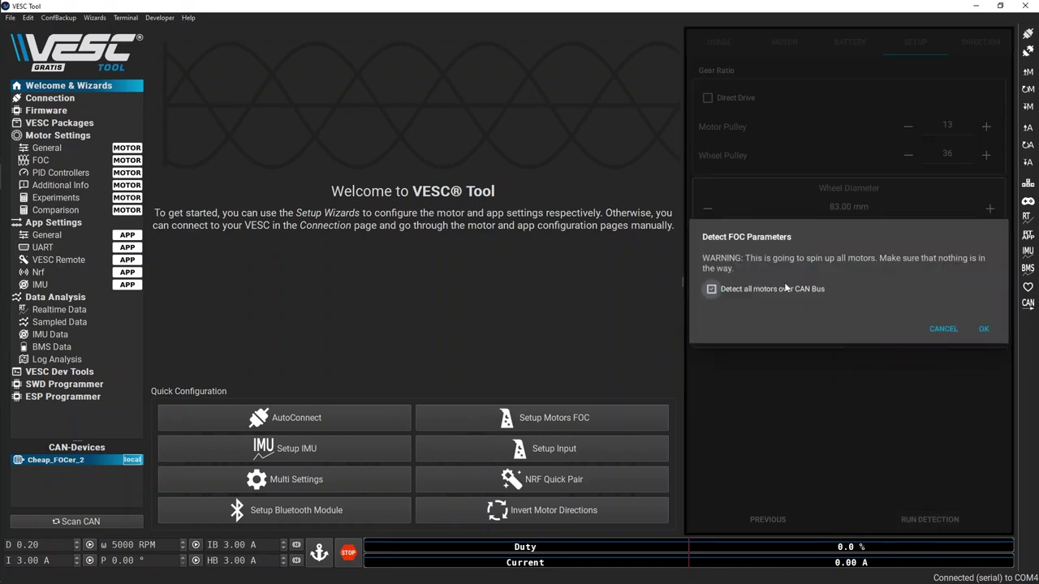
left_click(711, 289)
left_click(982, 330)
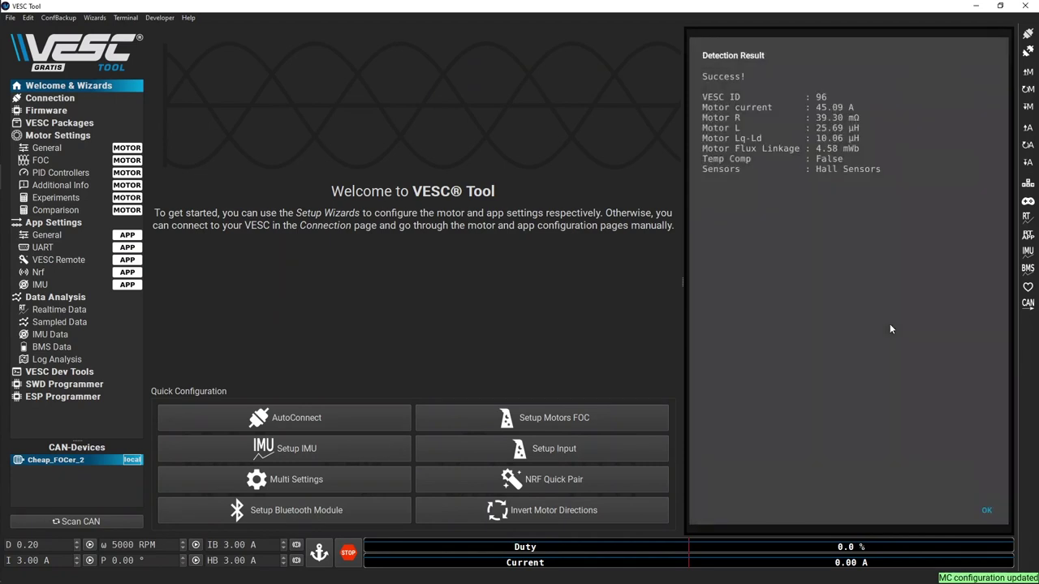
Accept the detection results (45.09 A, 39.30 mΩ, Hall sensors) and test forward rotation
left_click(986, 510)
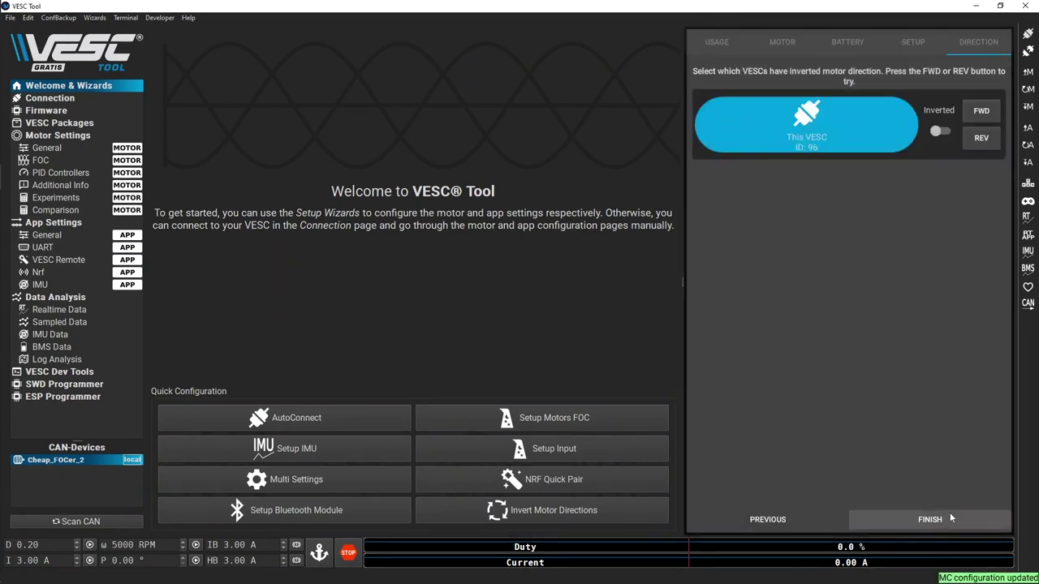
left_click(977, 112)
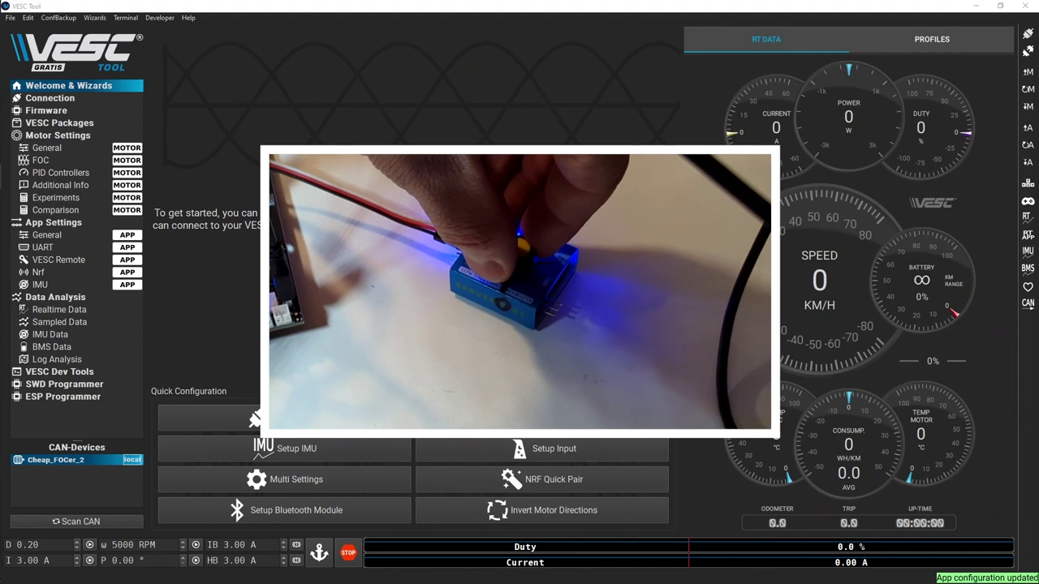
Choose PPM input and accept the mapping and Current No Reverse With Brake configuration
left_click(658, 407)
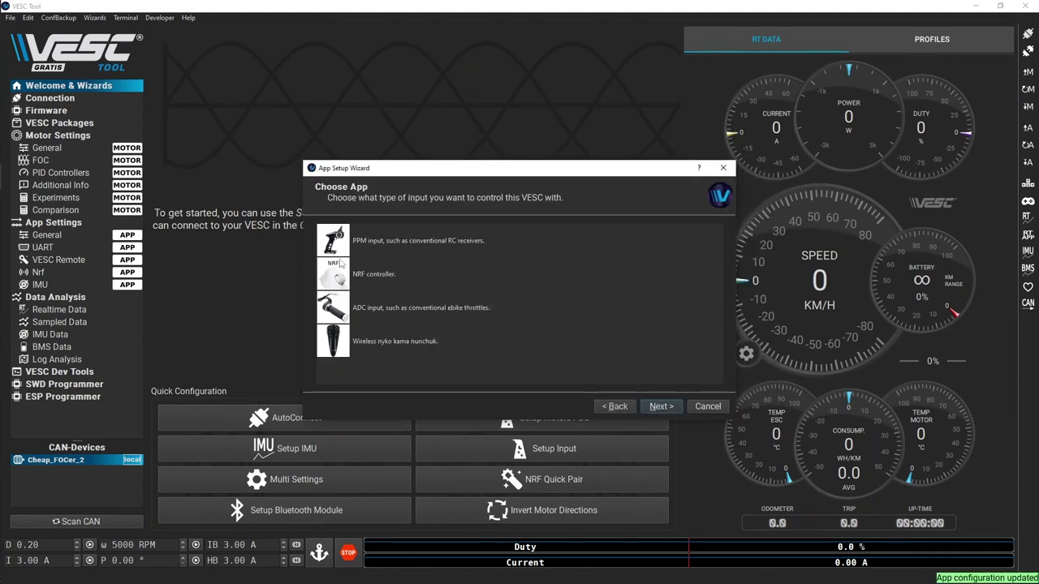
left_click(341, 242)
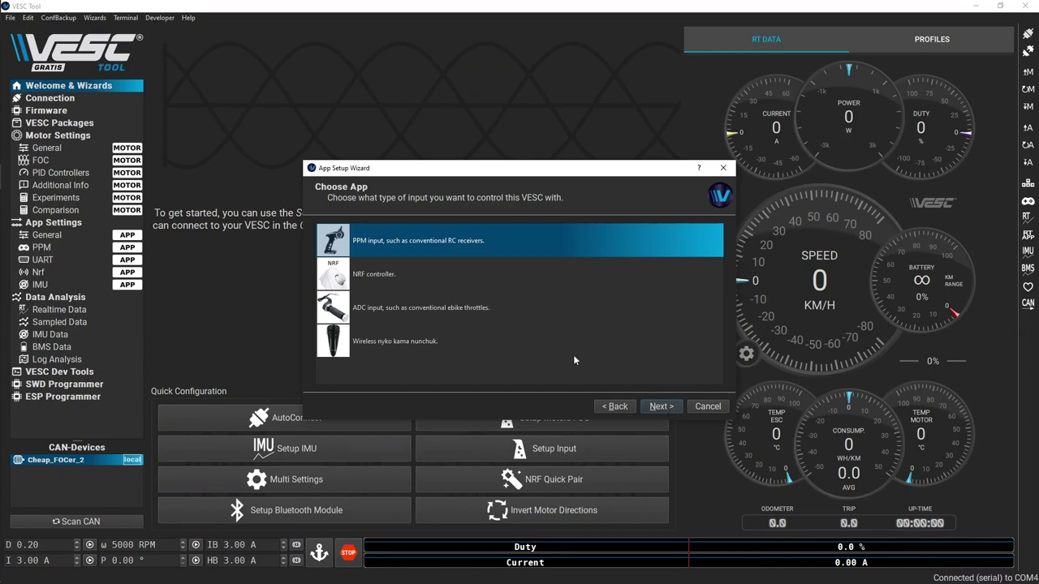
key("Return")
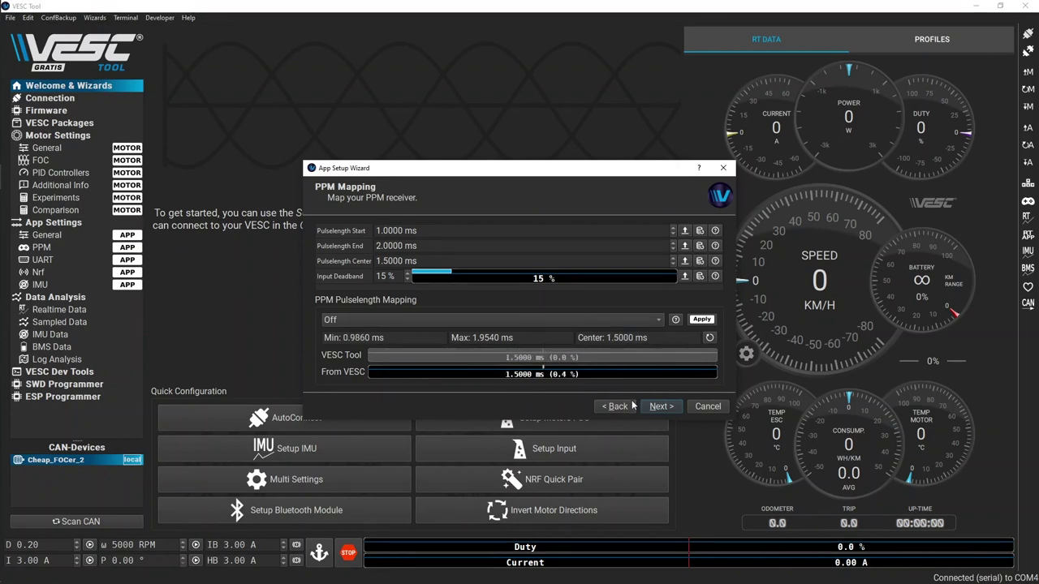
left_click(646, 407)
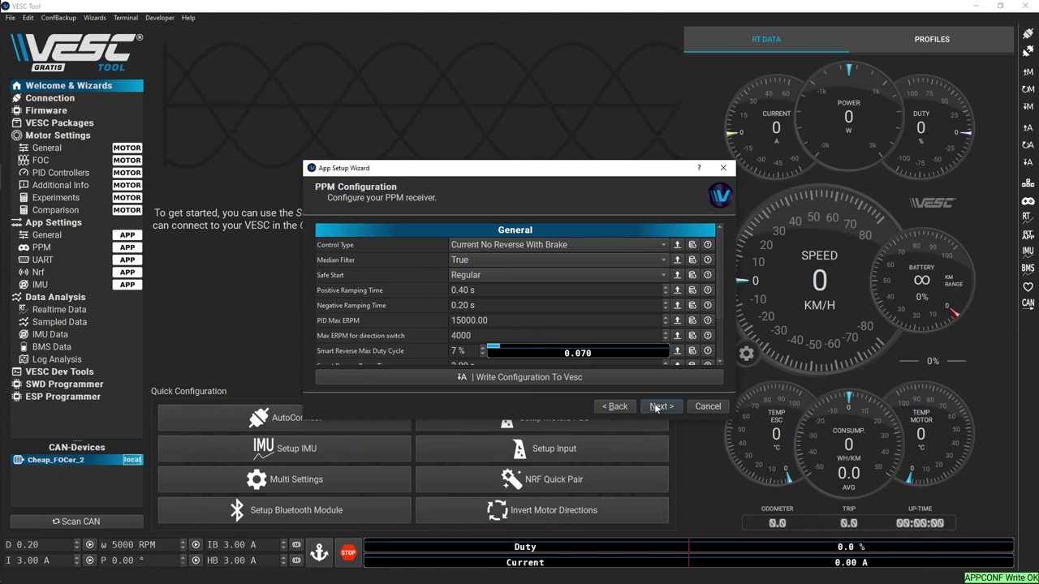
left_click(658, 408)
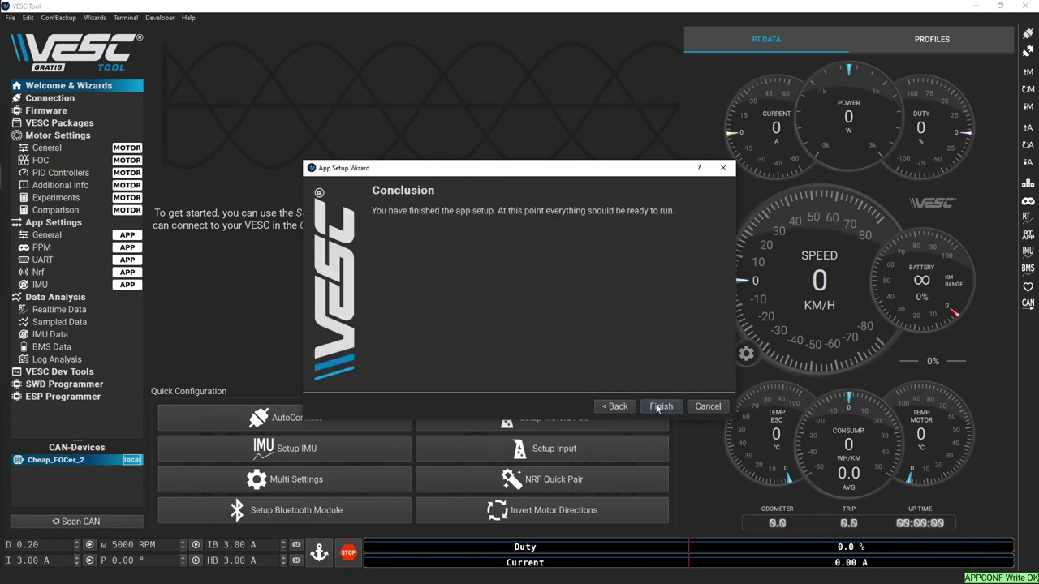
left_click(659, 408)
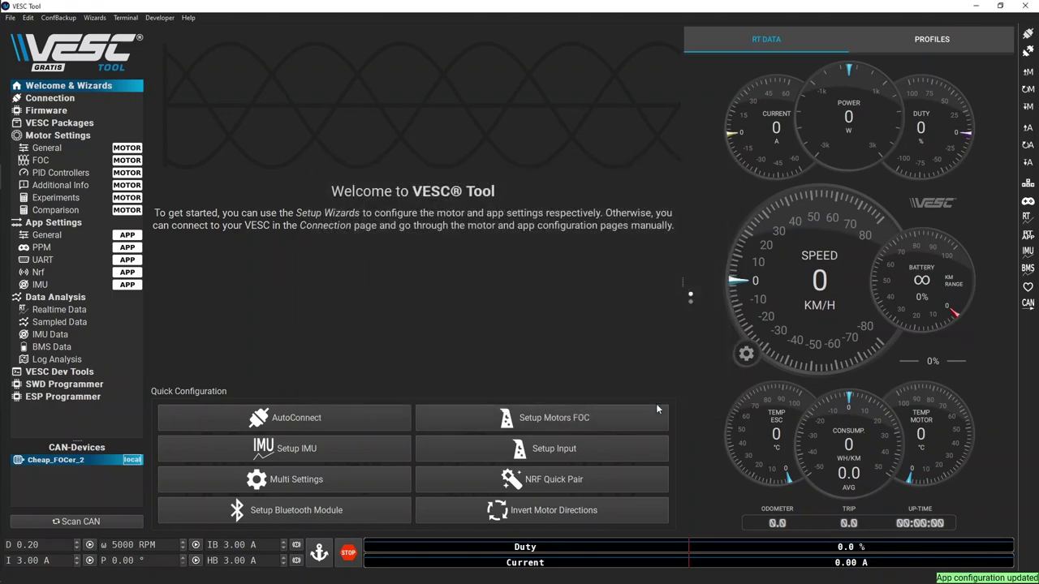